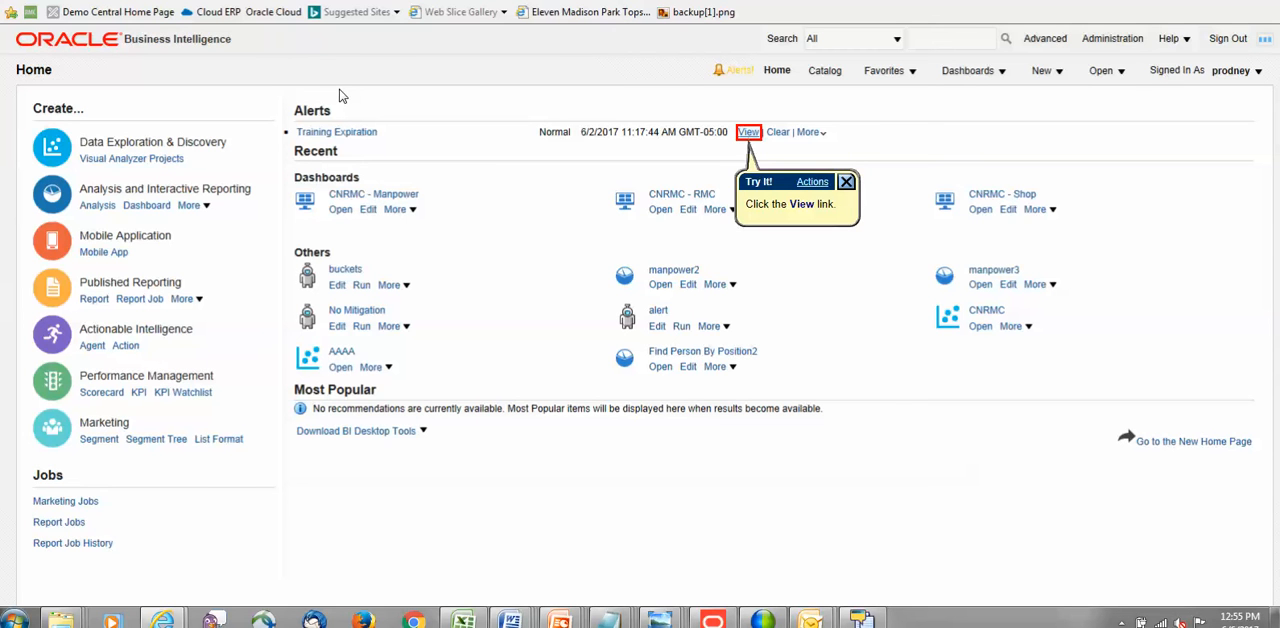
# View the Training Expiration alert, look through its View Training by Person table, and close it.
pyautogui.press('Return')
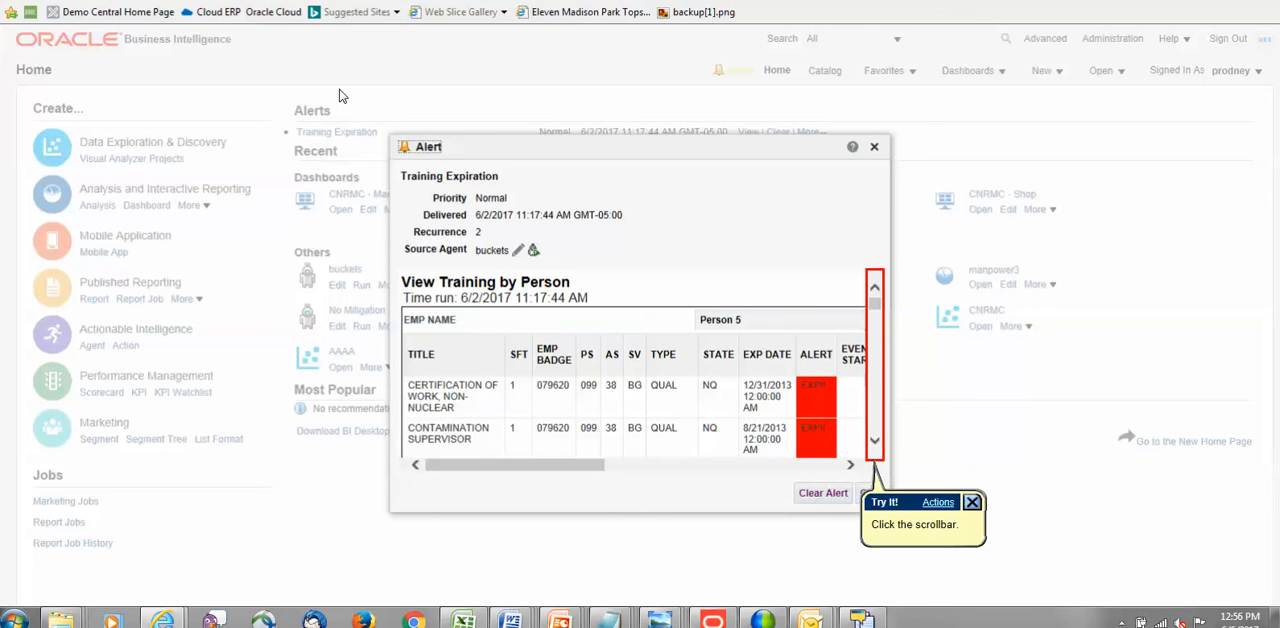
pyautogui.press('Return')
pyautogui.press('Return')
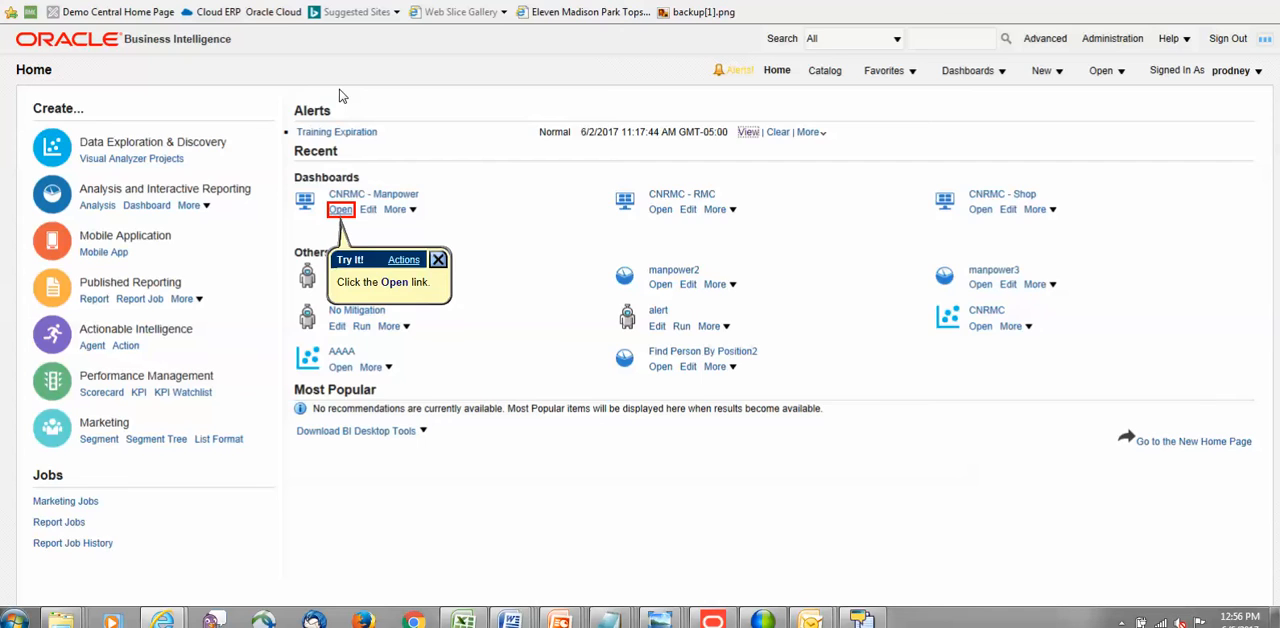
# Open the CNRMC - Manpower dashboard and filter the qualified-persons search to Aviation Electronics Technicians (AT).
pyautogui.press('Return')
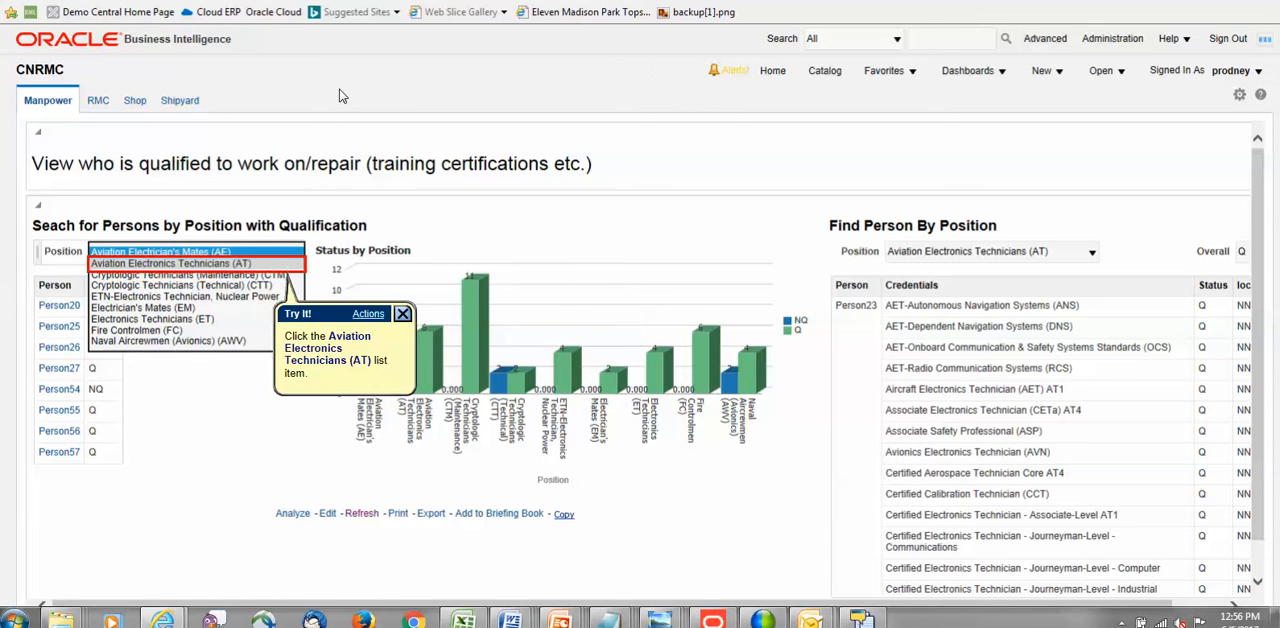
pyautogui.press('Return')
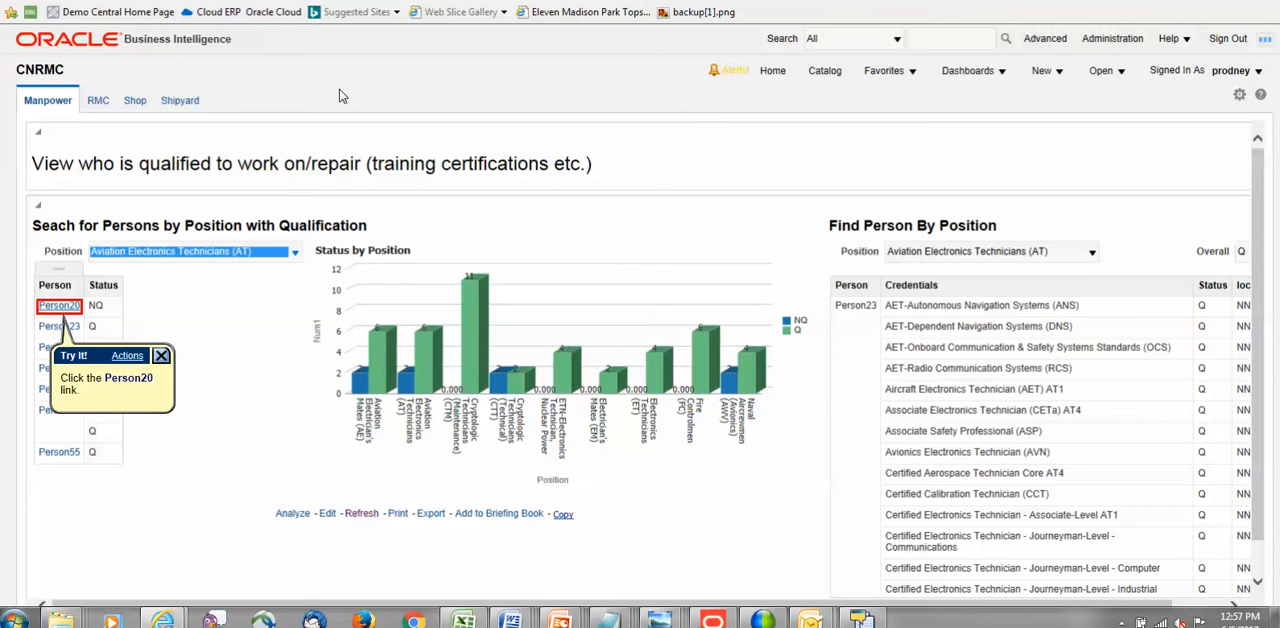
# Drill into Person20's credentials by position, look through the list, and return to the Manpower dashboard.
pyautogui.press('Return')
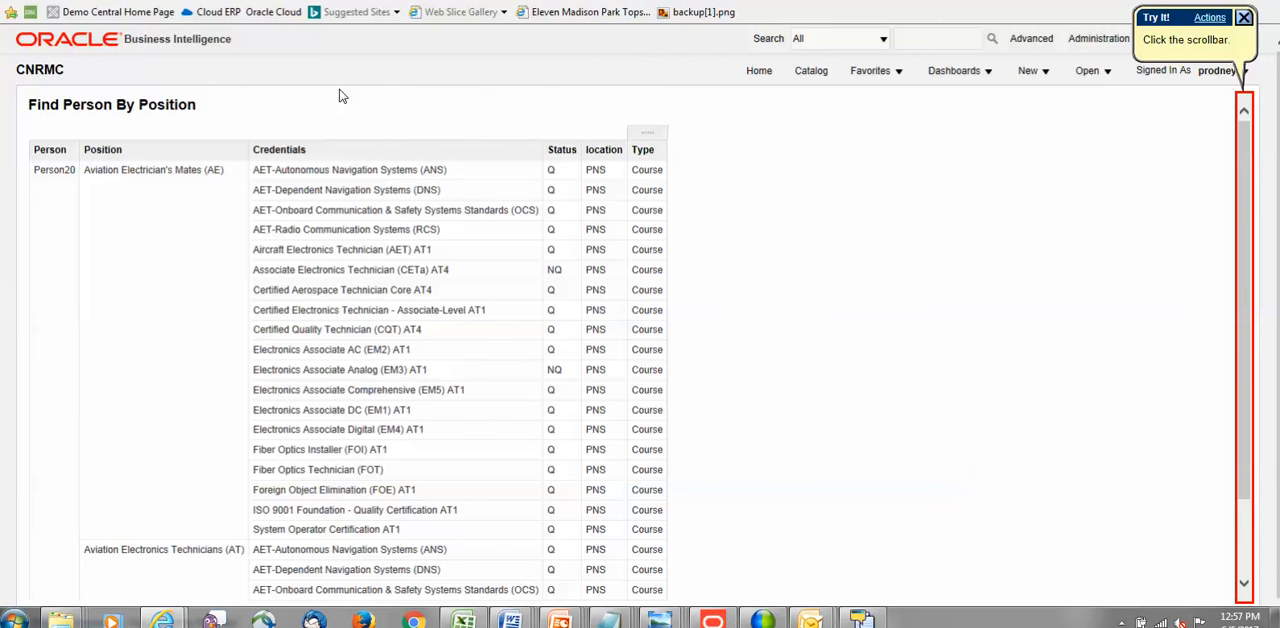
pyautogui.scroll(-1, 342, 96)
pyautogui.press('Return')
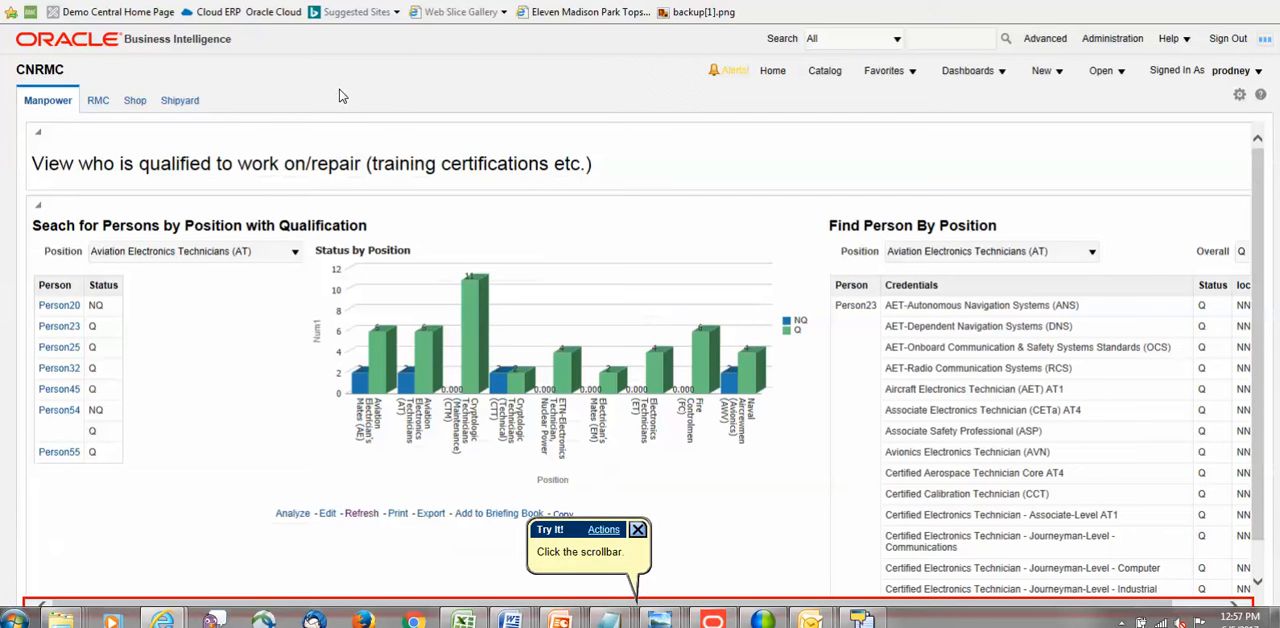
# Show the RMC dashboard page and set the Certification By Expiration alert filter to < 60.
pyautogui.press('Return')
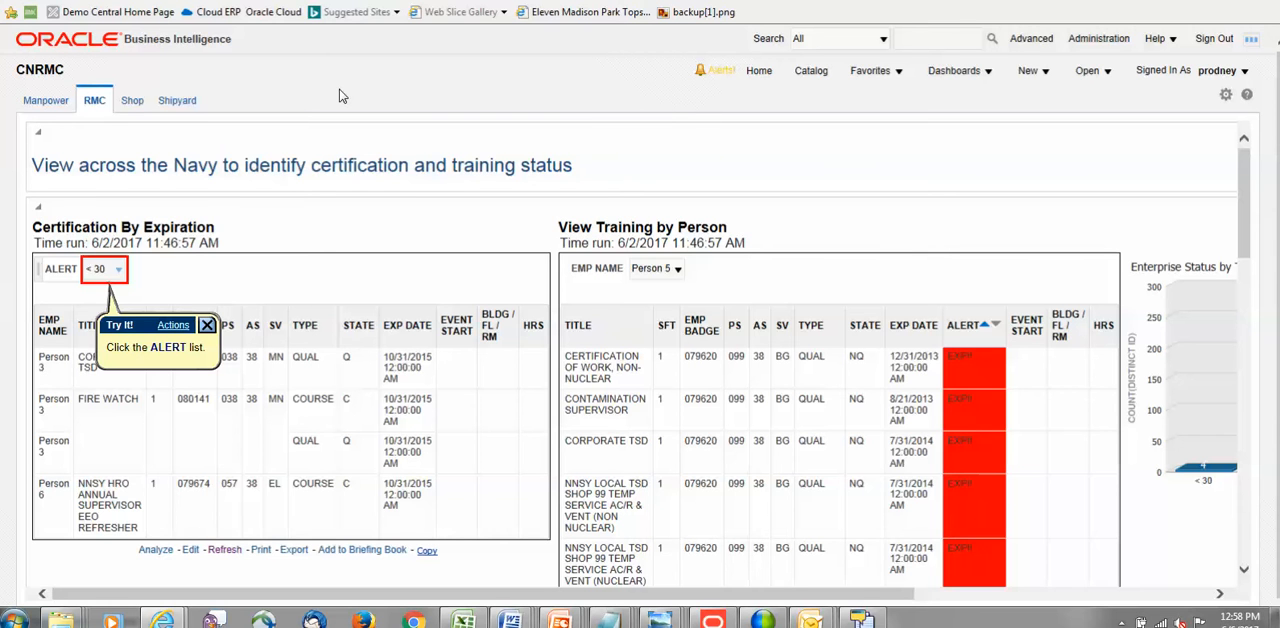
pyautogui.press('Return')
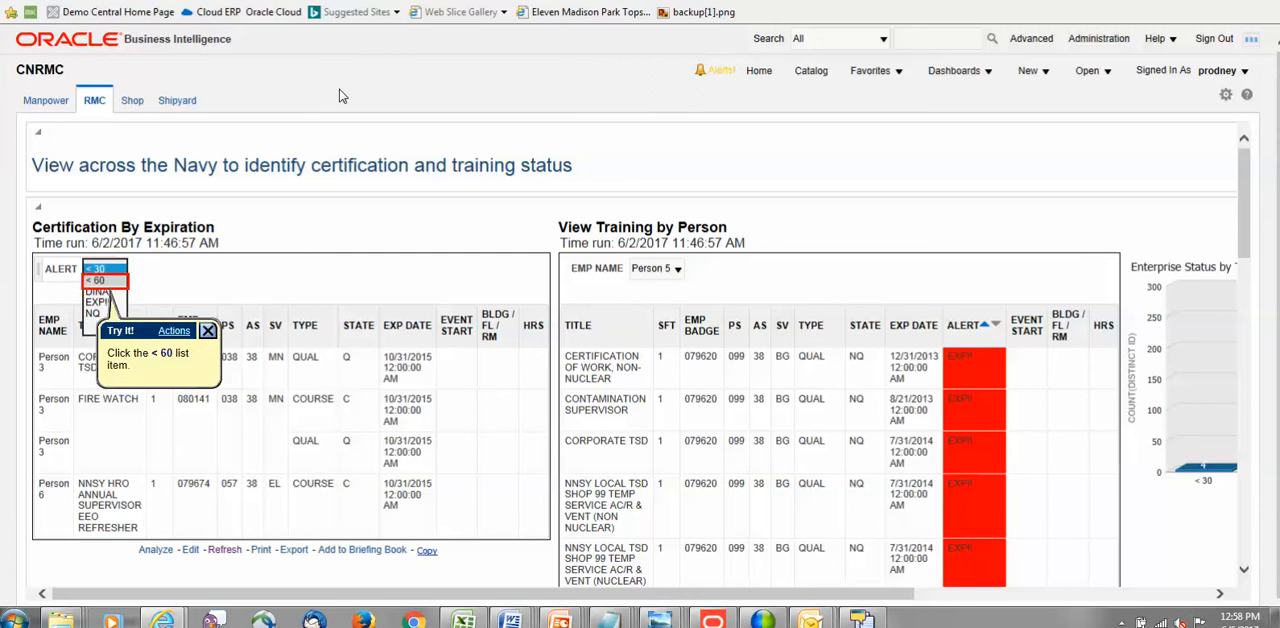
pyautogui.press('Return')
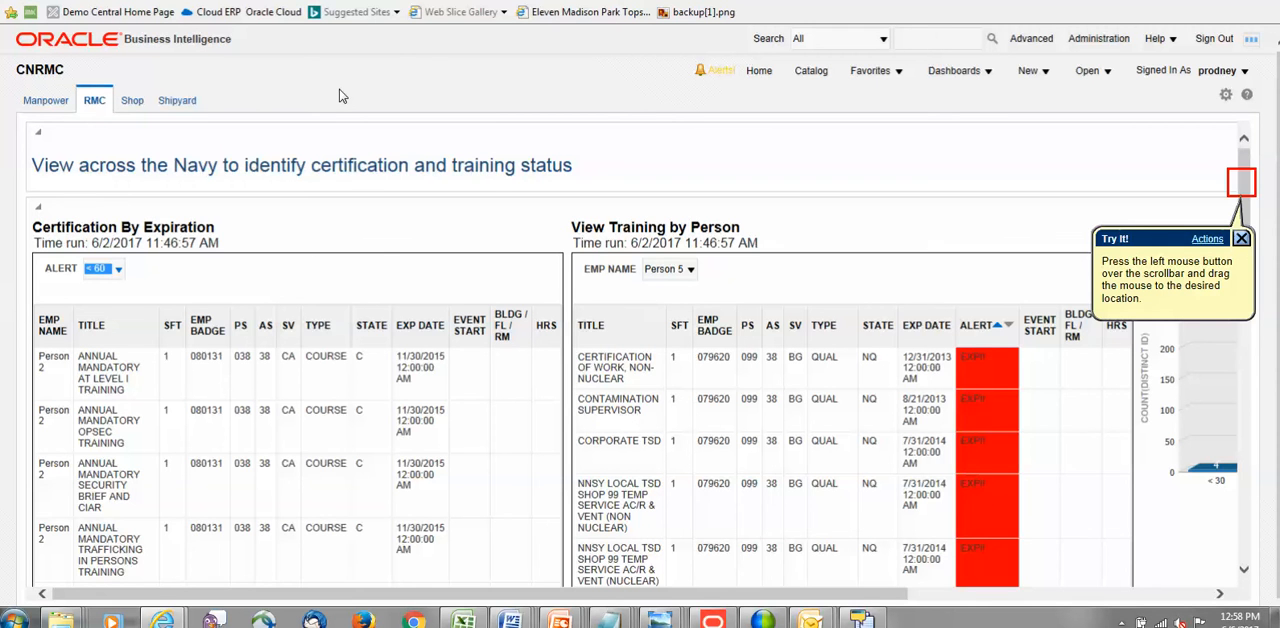
# Set the employee name in the View Training by Person table to Person 6.
pyautogui.press('Return')
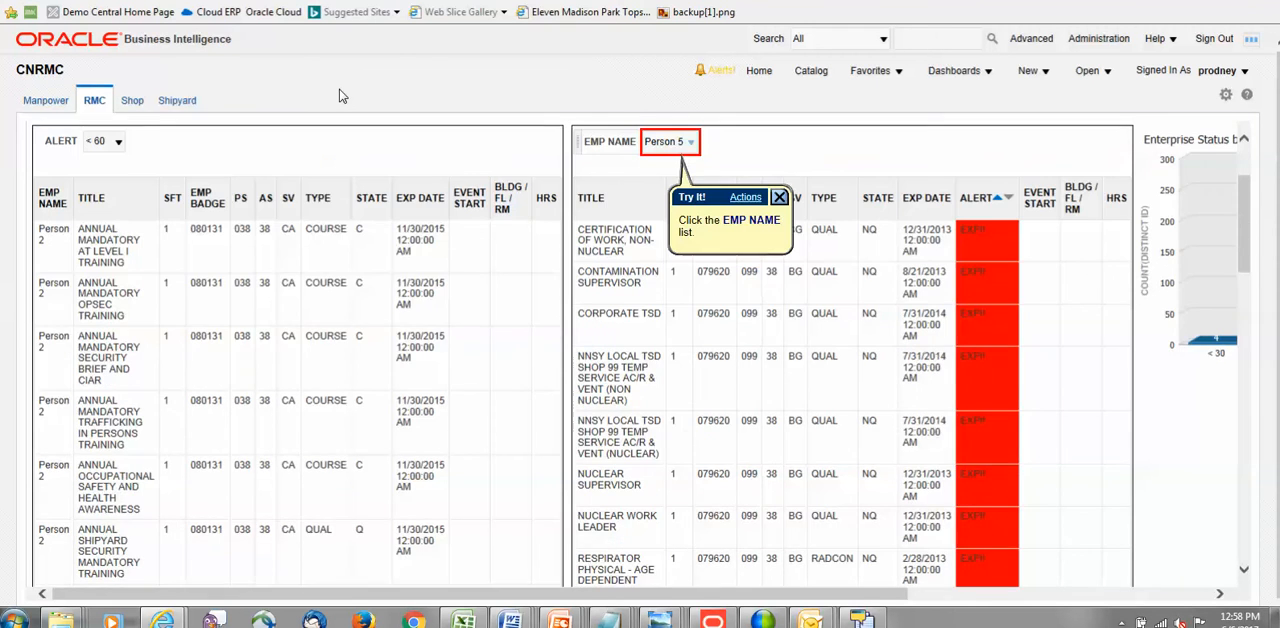
pyautogui.press('Return')
# Examine the Enterprise Status by Training Expiration Buckets chart and open the title choices under View Status by Certification.
pyautogui.press('Return')
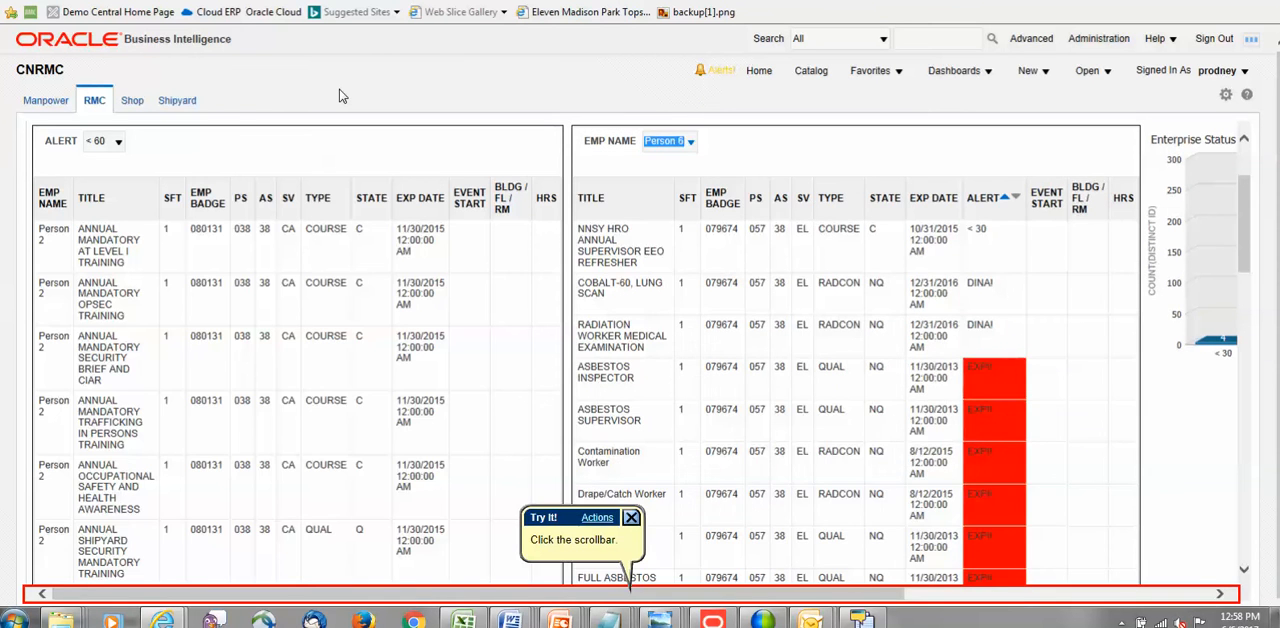
pyautogui.press('Return')
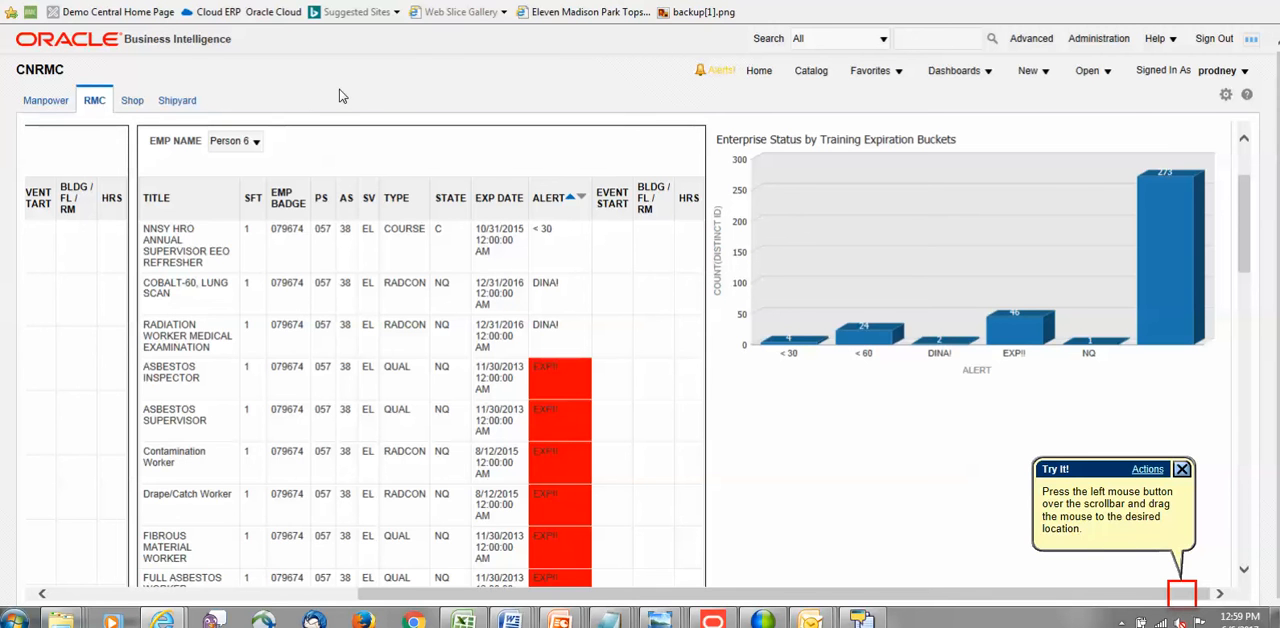
pyautogui.press('Return')
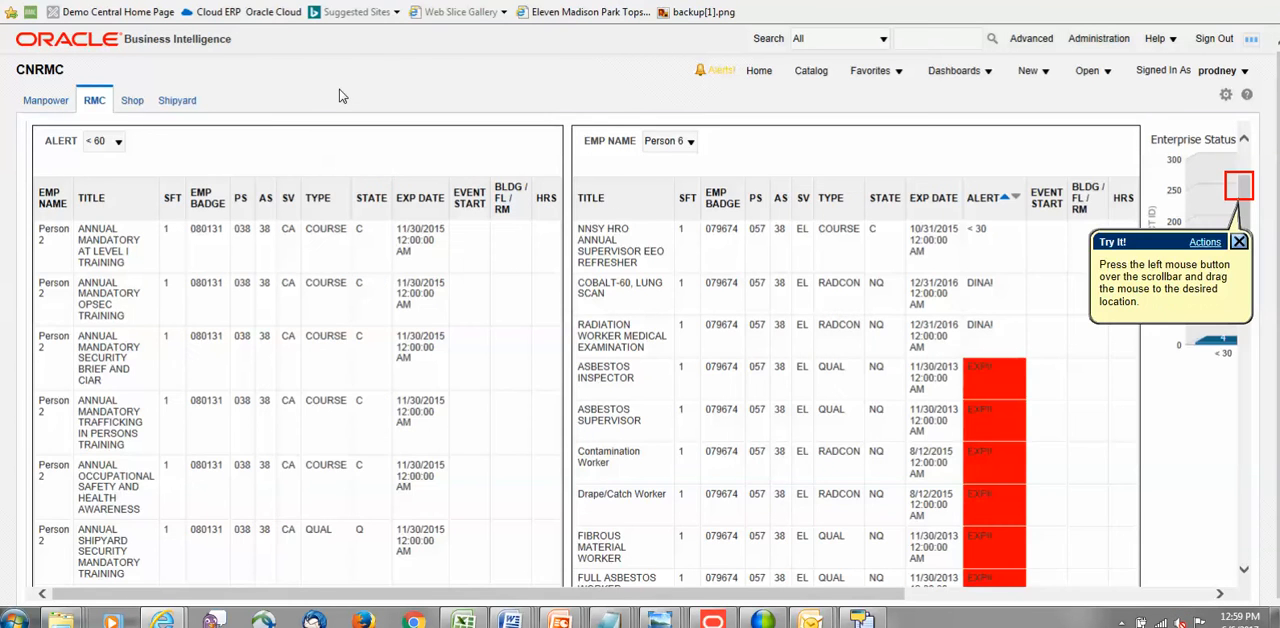
pyautogui.press('Return')
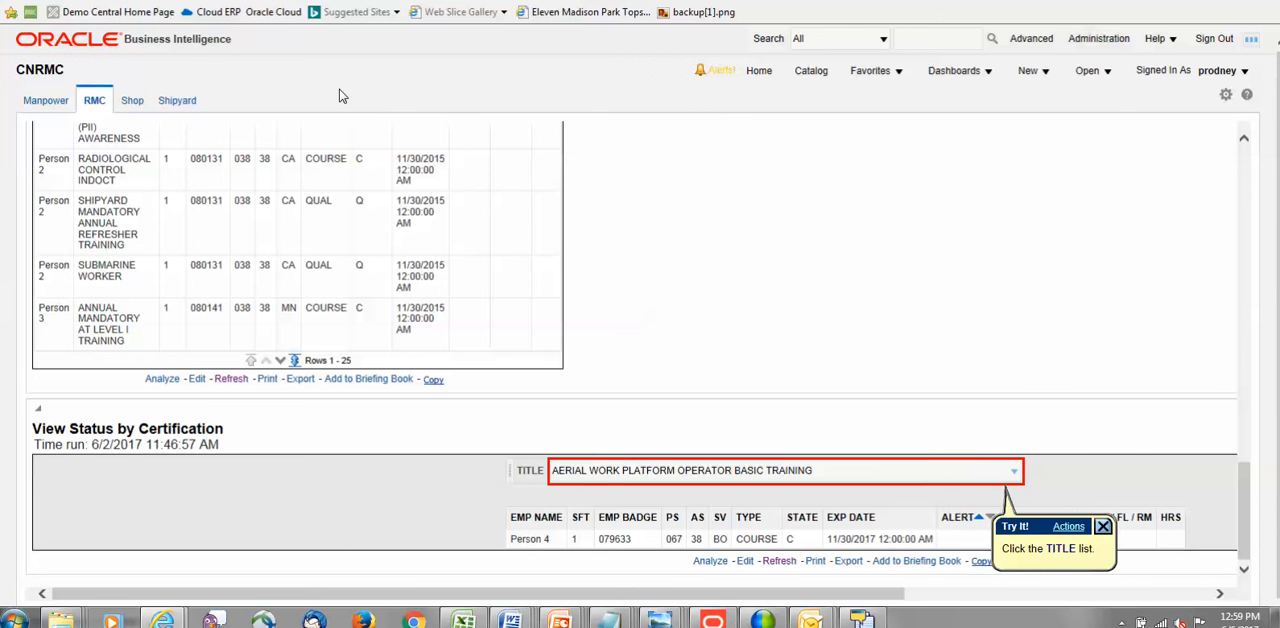
pyautogui.press('Return')
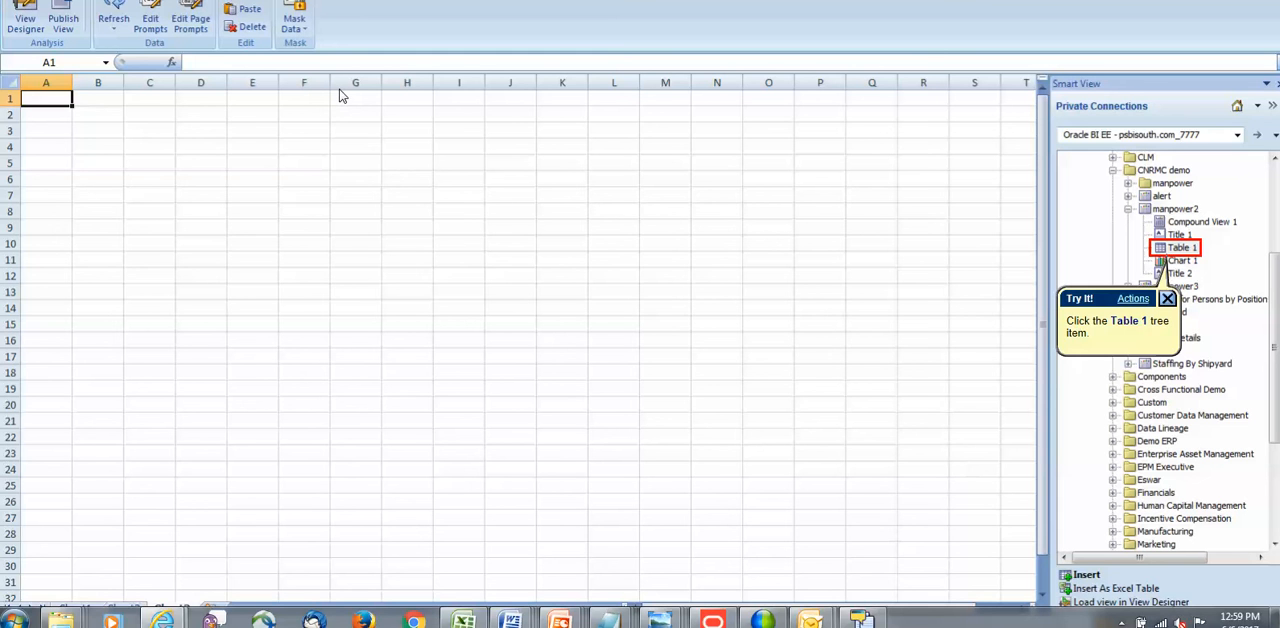
# Insert Table 1 of the manpower2 analysis into the Excel worksheet and widen the EXP DATE column.
pyautogui.press('Return')
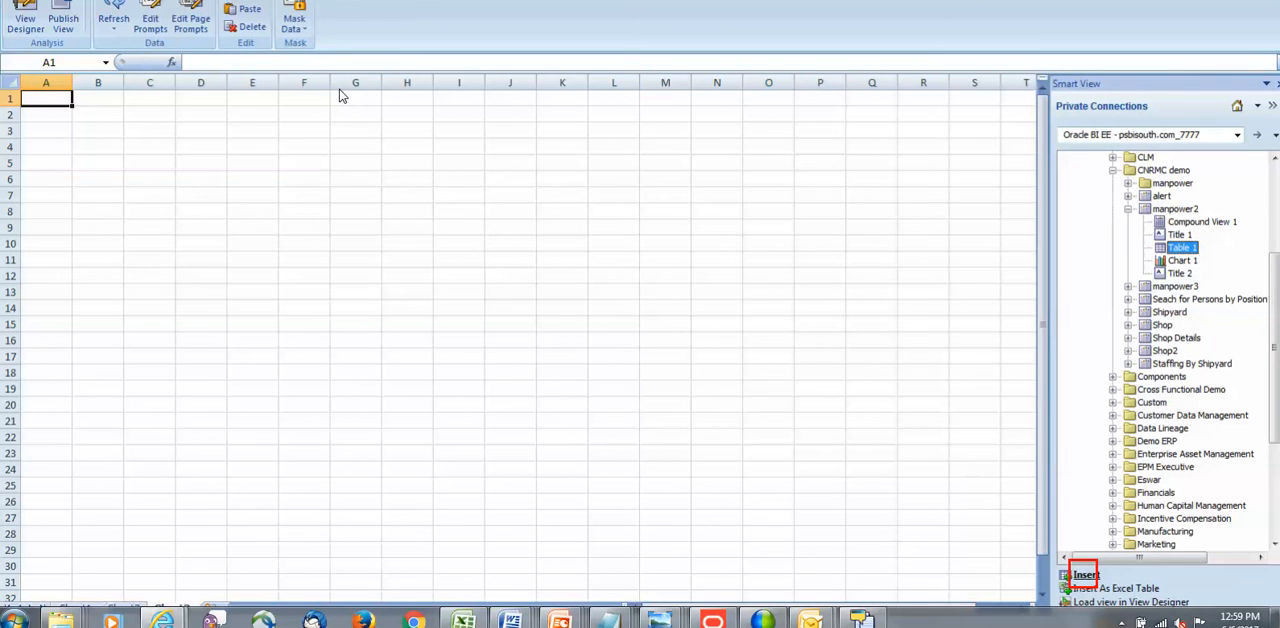
pyautogui.press('Return')
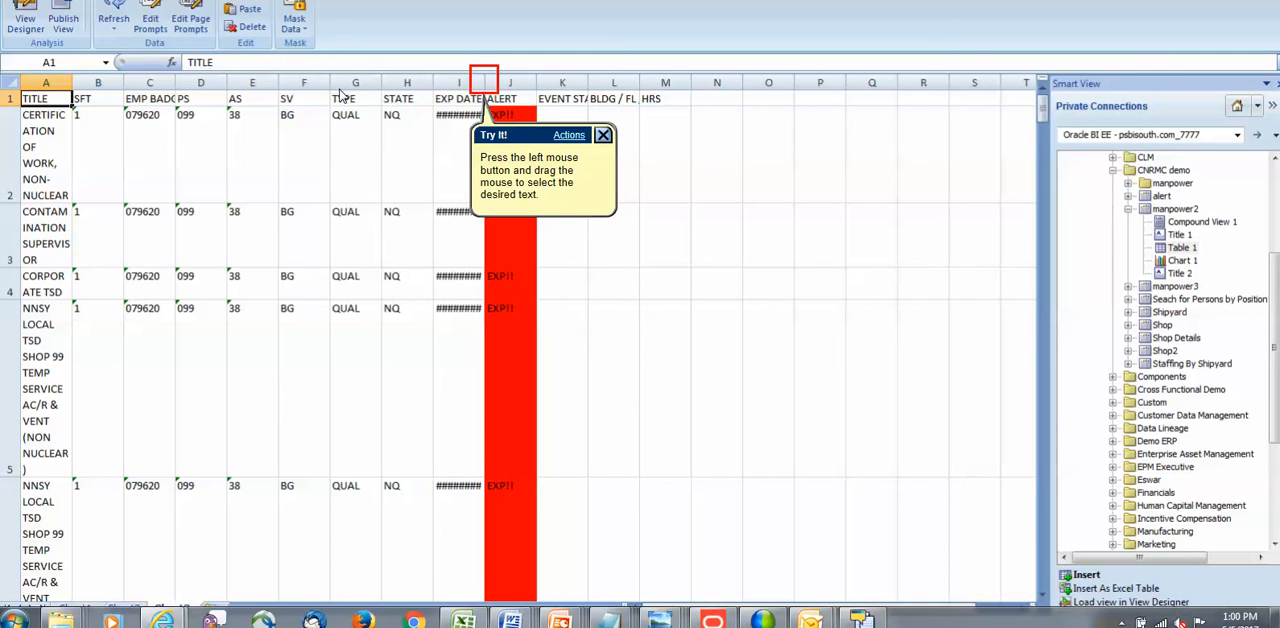
pyautogui.press('Return')
pyautogui.press('Return')
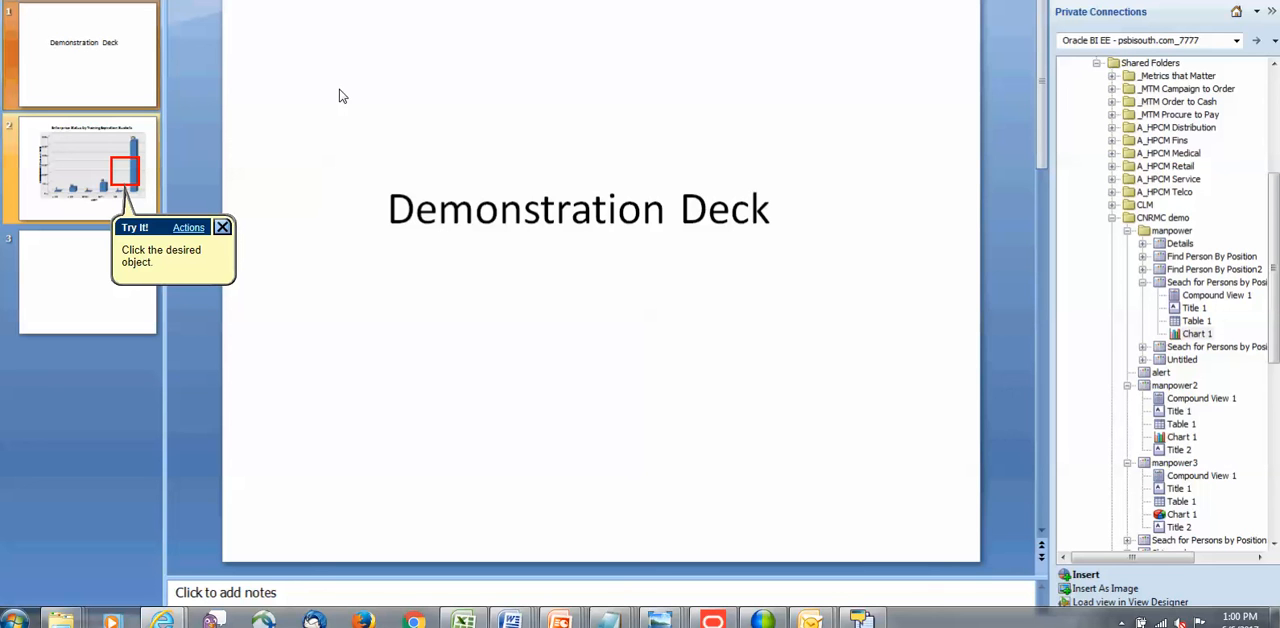
# Review the training expiration chart on PowerPoint slide 2 and insert Chart 1 of the persons-by-position search on slide 3.
pyautogui.press('Return')
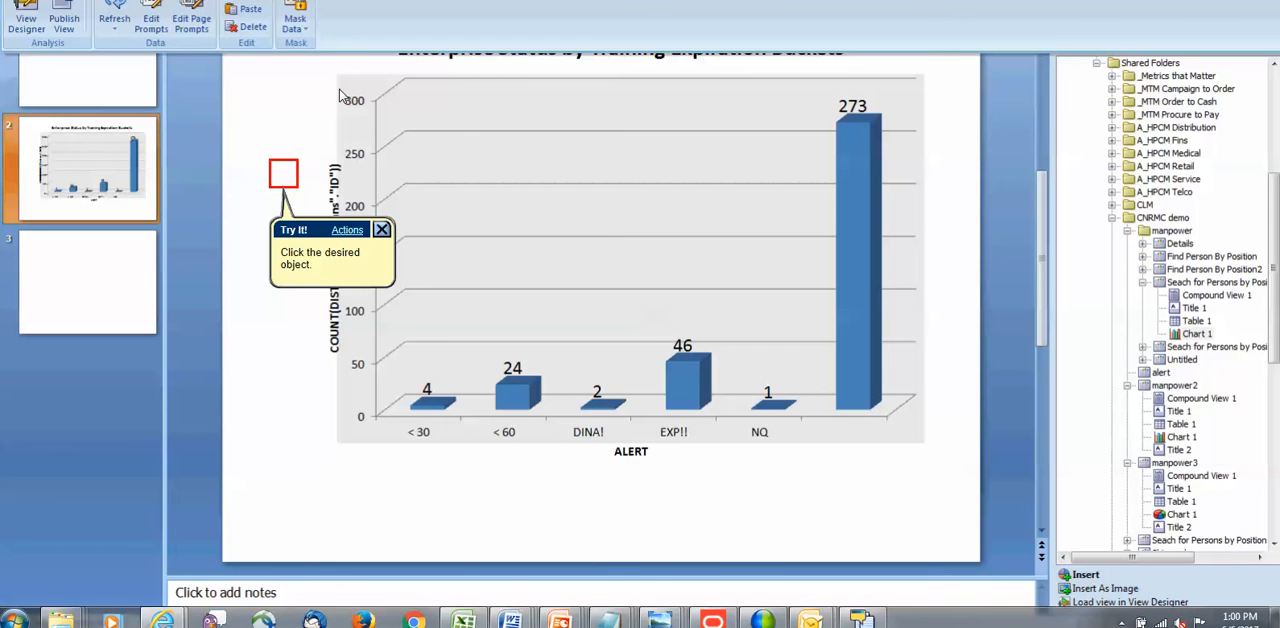
pyautogui.press('Return')
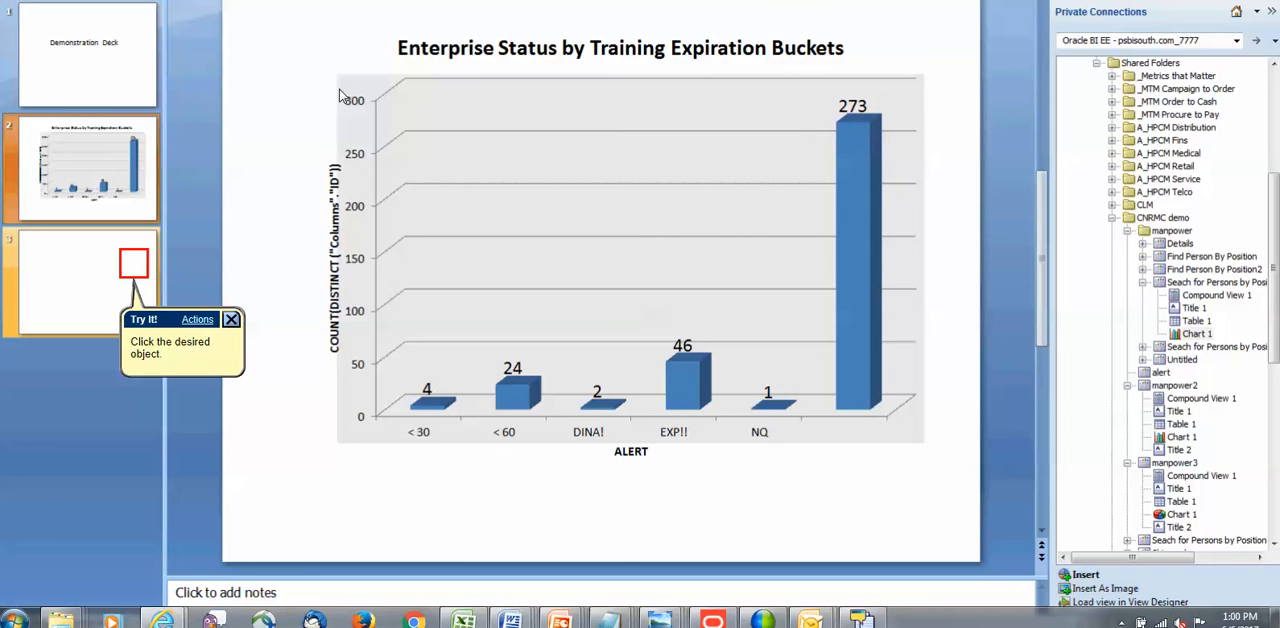
pyautogui.press('Return')
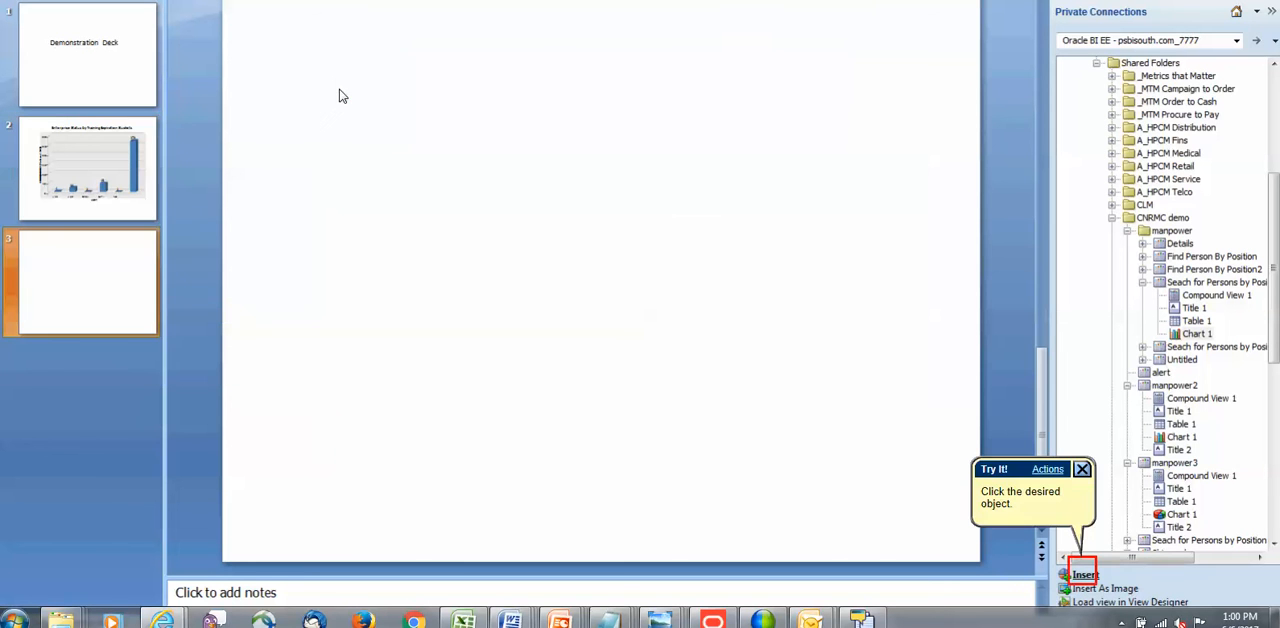
pyautogui.press('Return')
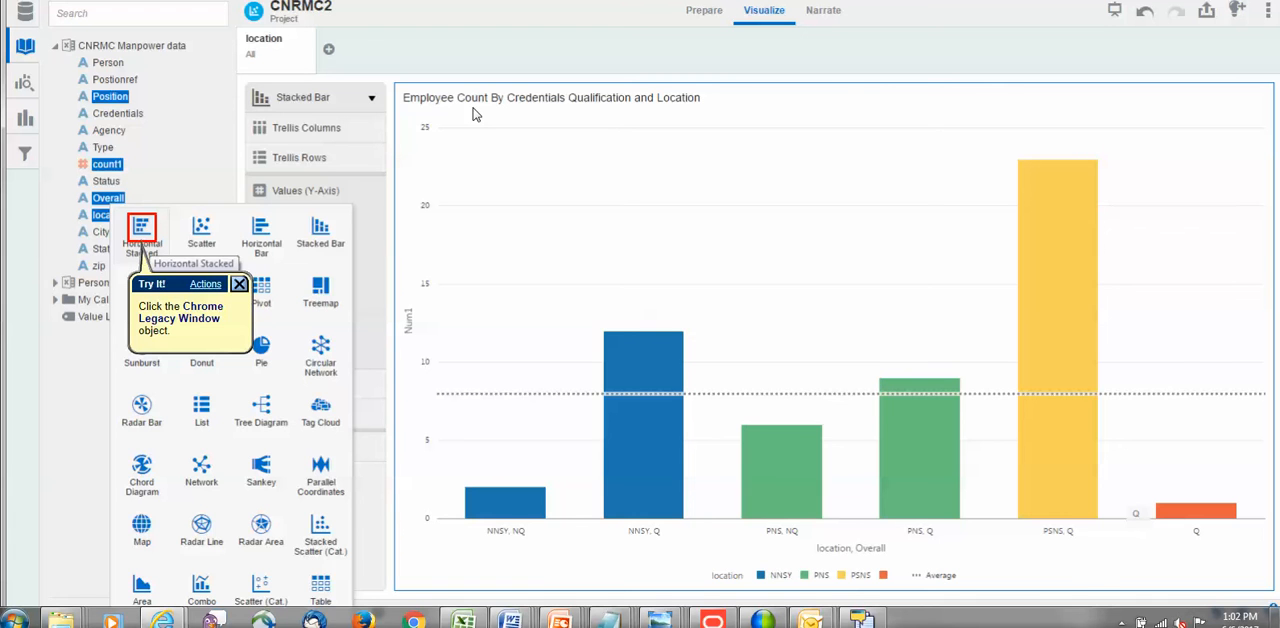
# Create a Horizontal Stacked visualization from Position, count1, Overall and location in the CNRMC2 project.
pyautogui.press('Return')
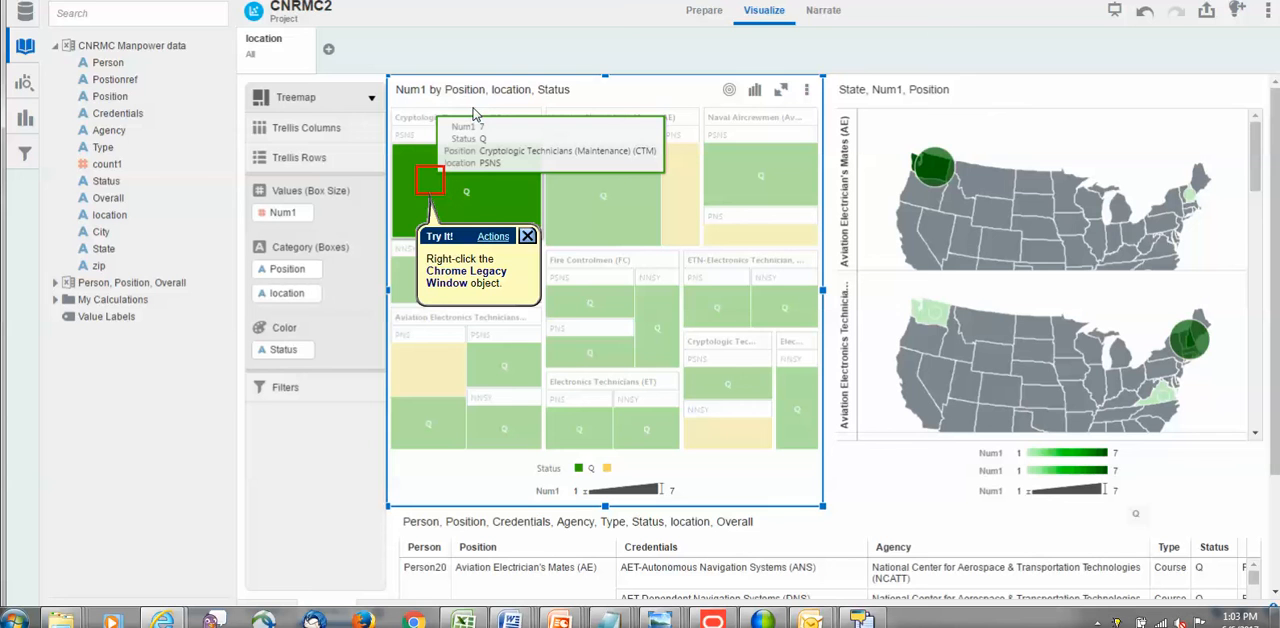
# Keep only the PSNS Cryptologic Technicians (Maintenance) (CTM) box of the treemap, and undo that filtering.
pyautogui.press('Return')
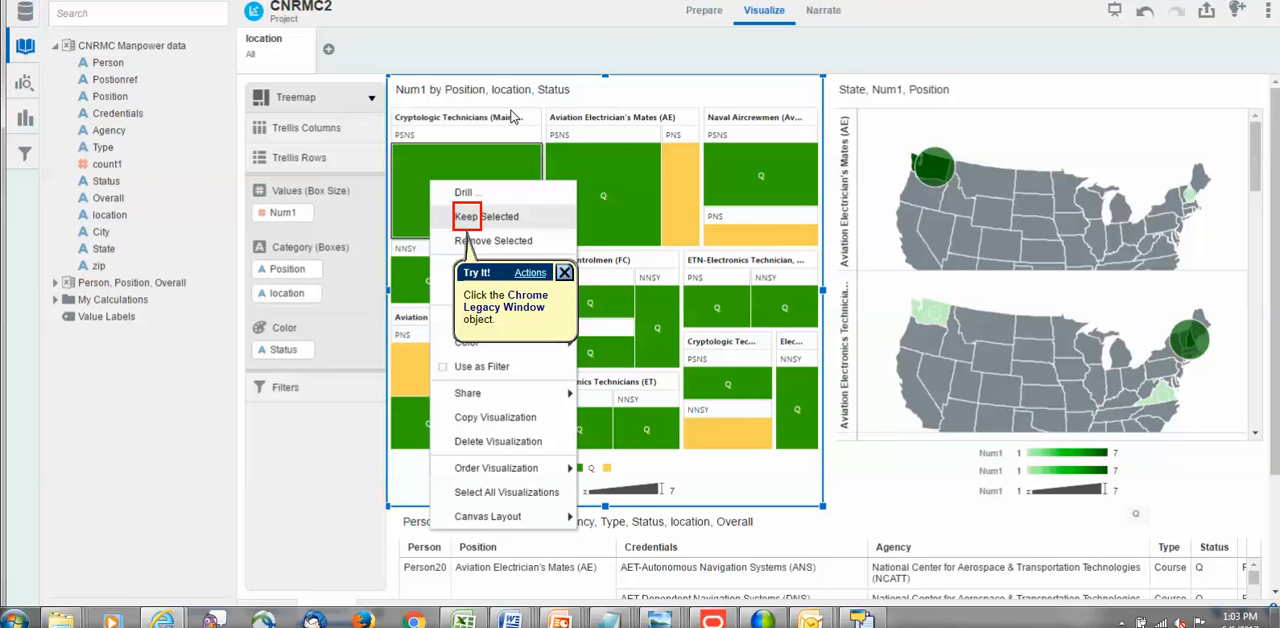
pyautogui.press('Return')
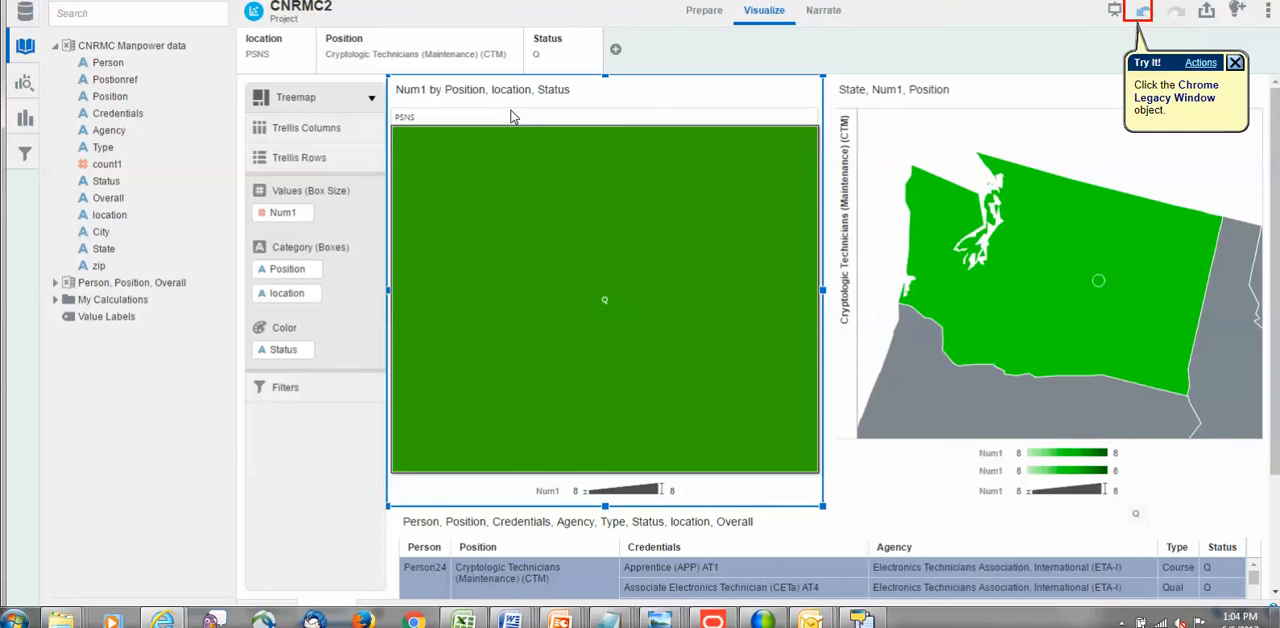
pyautogui.press('Return')
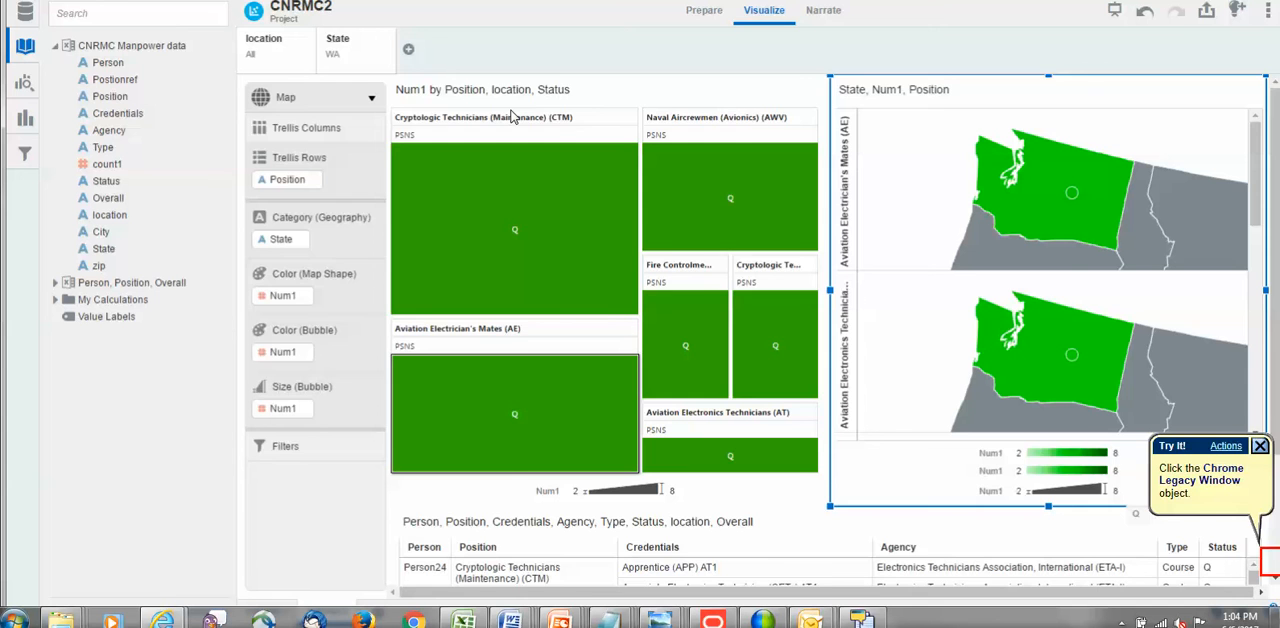
# Examine the person credentials table below the WA-filtered treemap and map, and finish the CNRMC Demo playback.
pyautogui.press('Return')
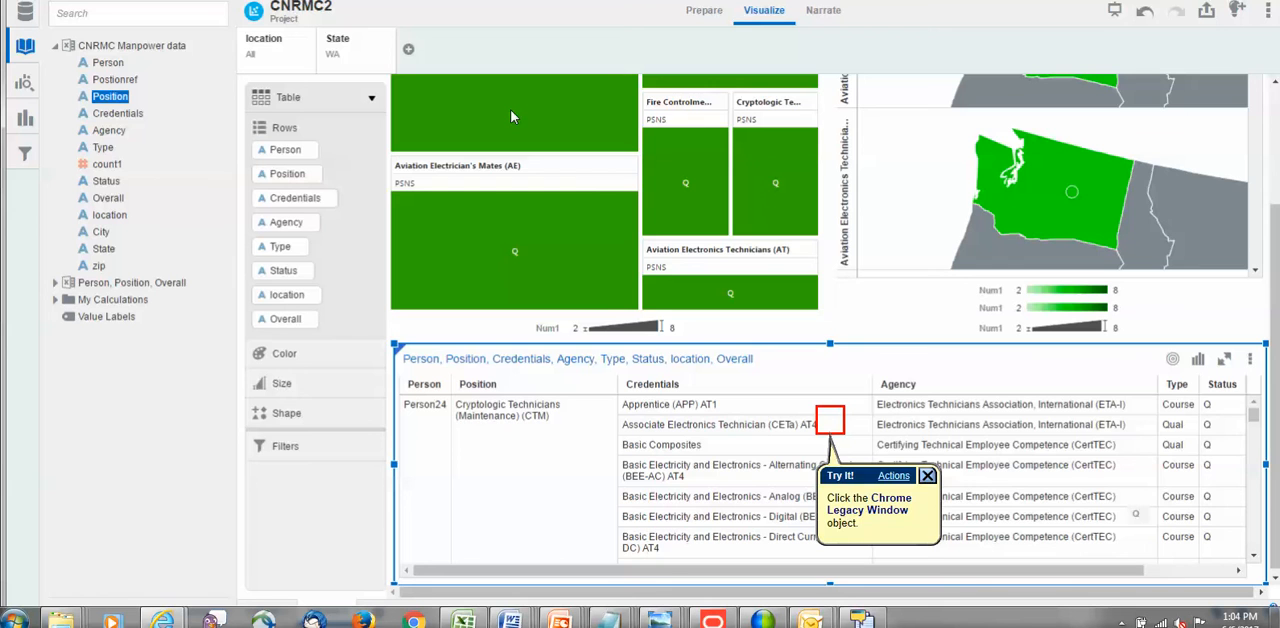
pyautogui.press('Return')
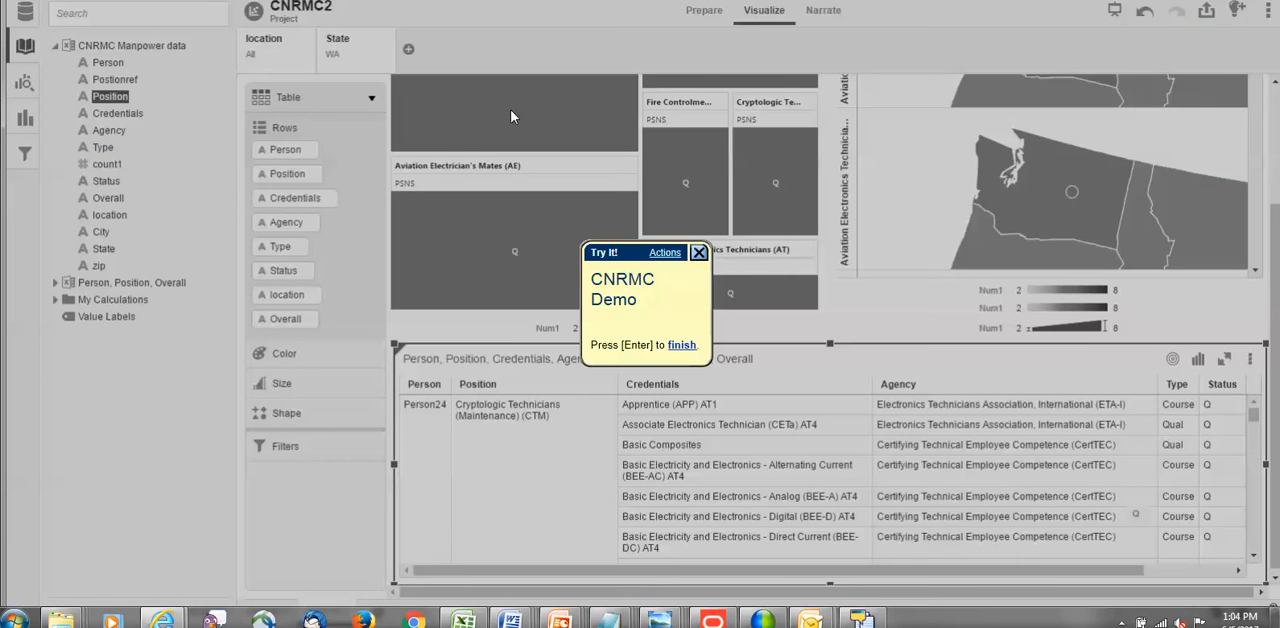
pyautogui.press('Return')
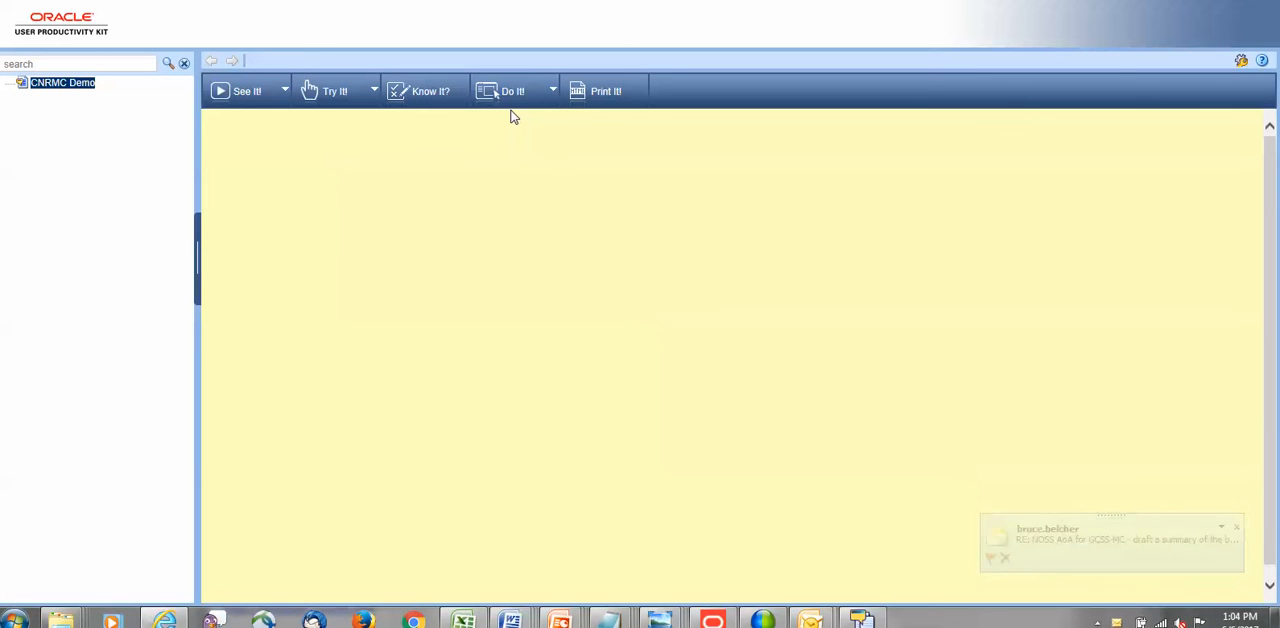